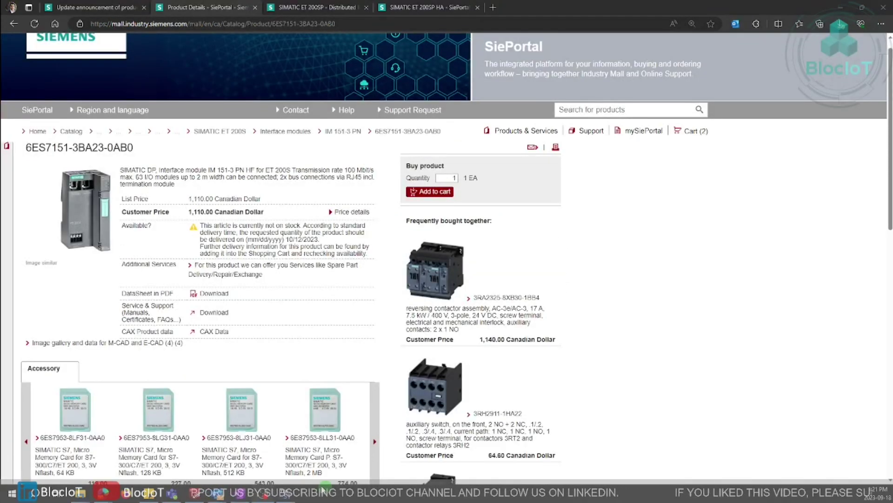
Step: Review the SiePortal product page for interface module 6ES7151-3BA23-0AB0, including its availability and product lifecycle data
left_click(267, 341)
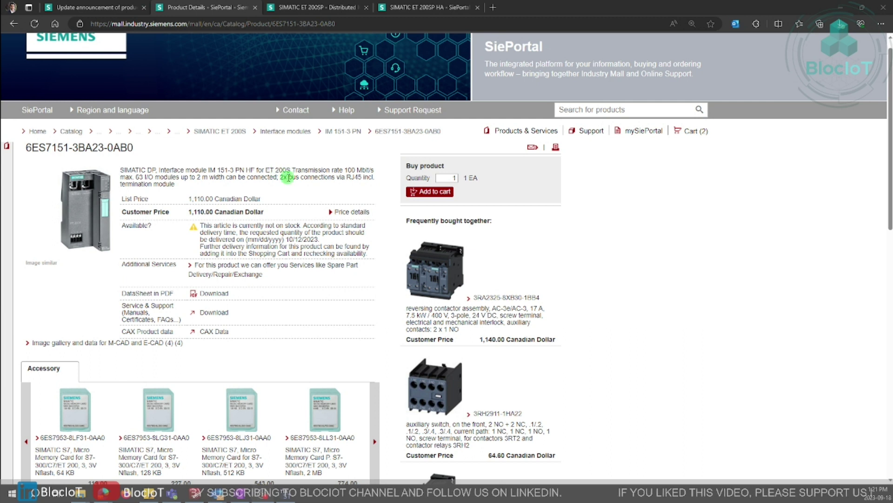
scroll(268, 282, "down", 6)
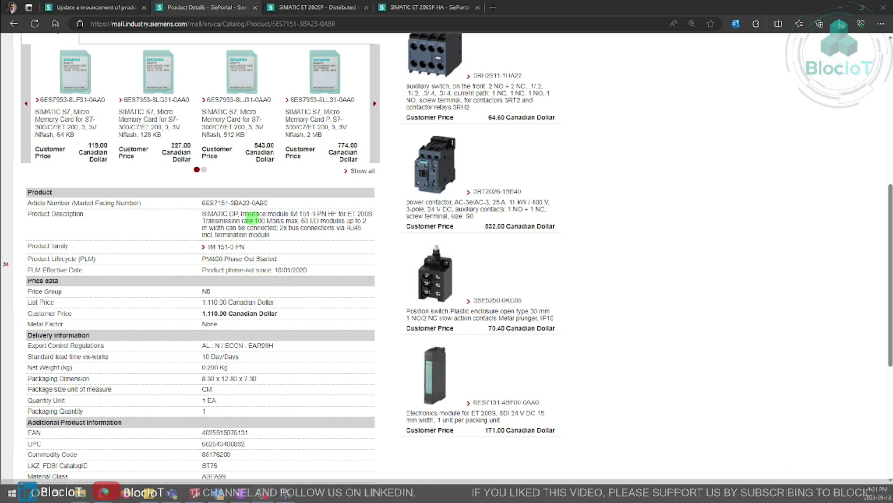
scroll(255, 223, "up", 5)
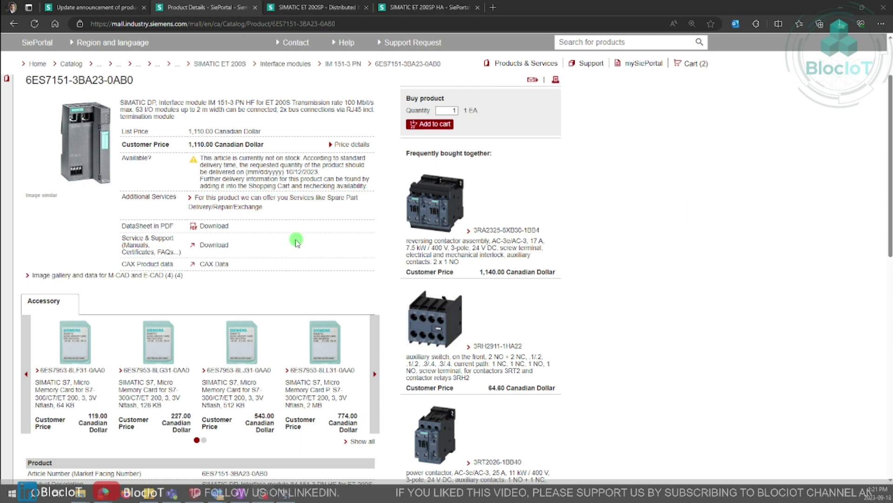
scroll(272, 218, "down", 1)
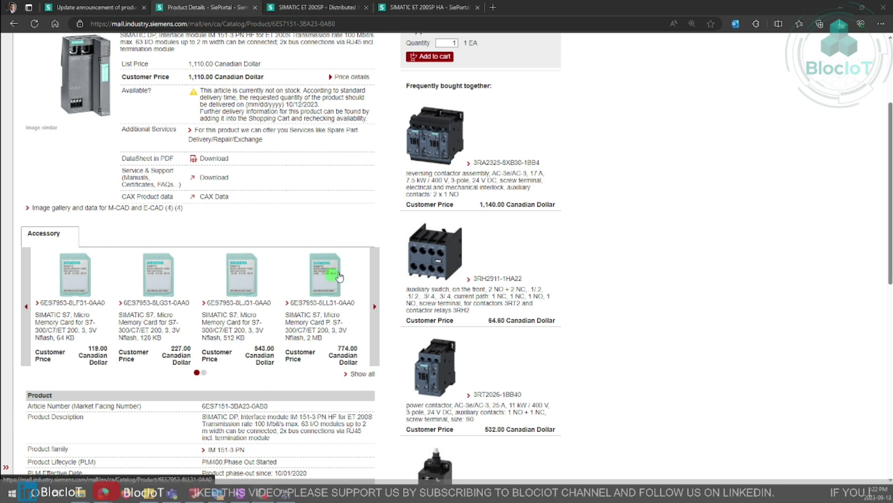
left_click(214, 8)
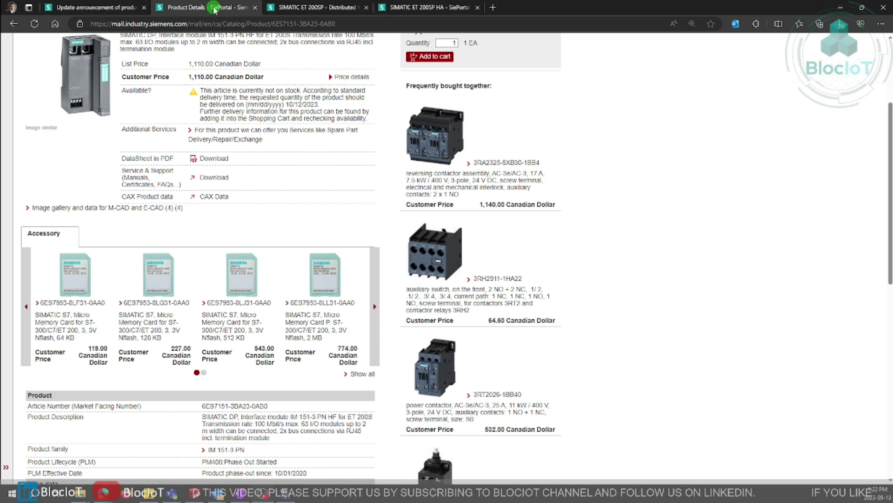
Step: Review the ET 200SP product range page and the TIA Selection Tool product page
left_click(308, 8)
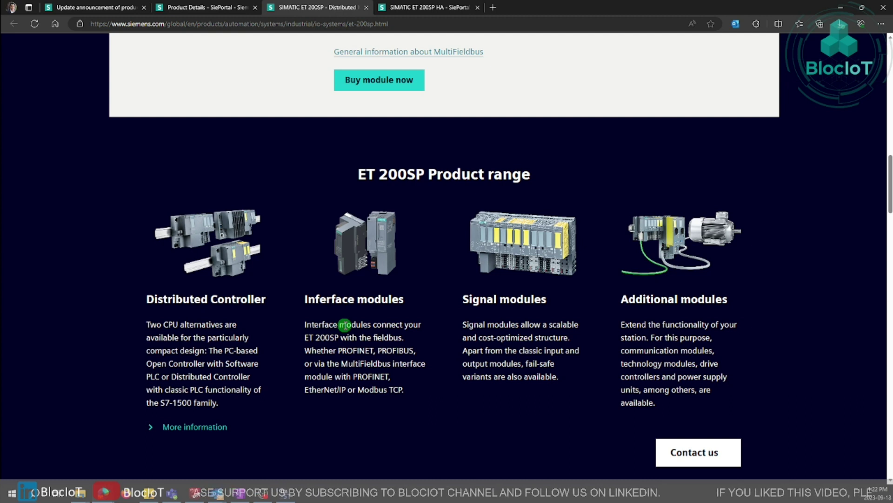
scroll(375, 318, "down", 1)
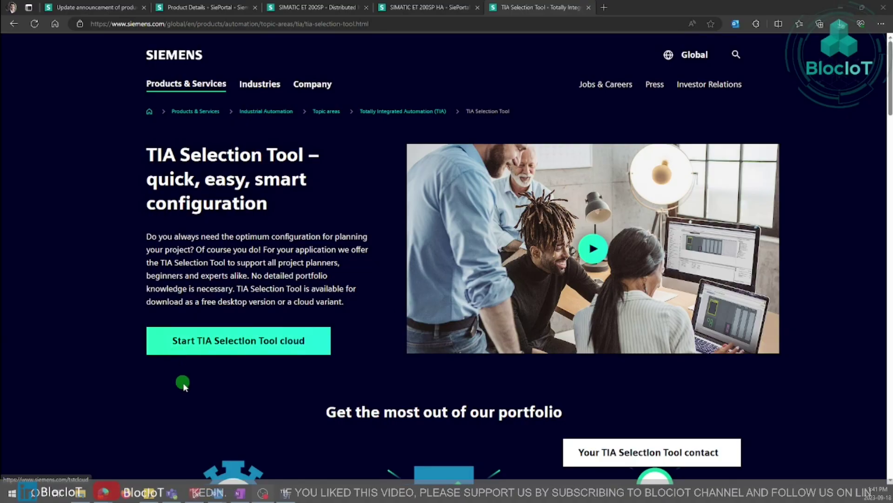
scroll(259, 383, "down", 2)
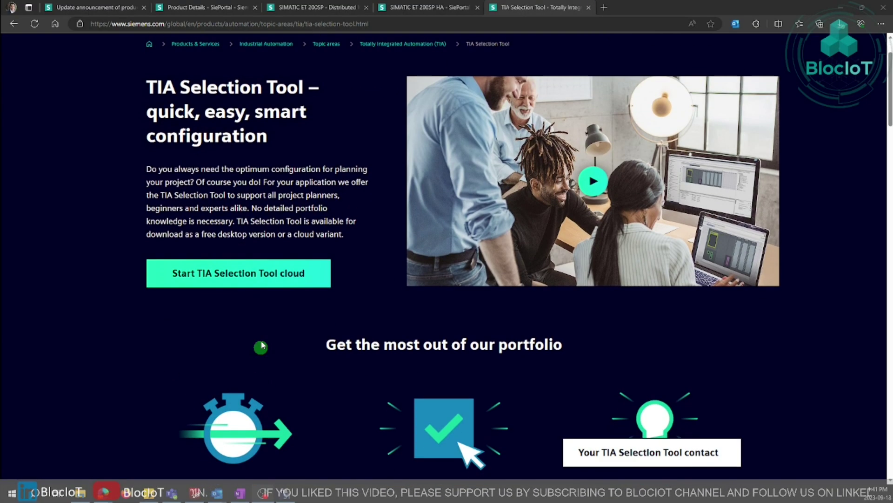
scroll(309, 285, "down", 5)
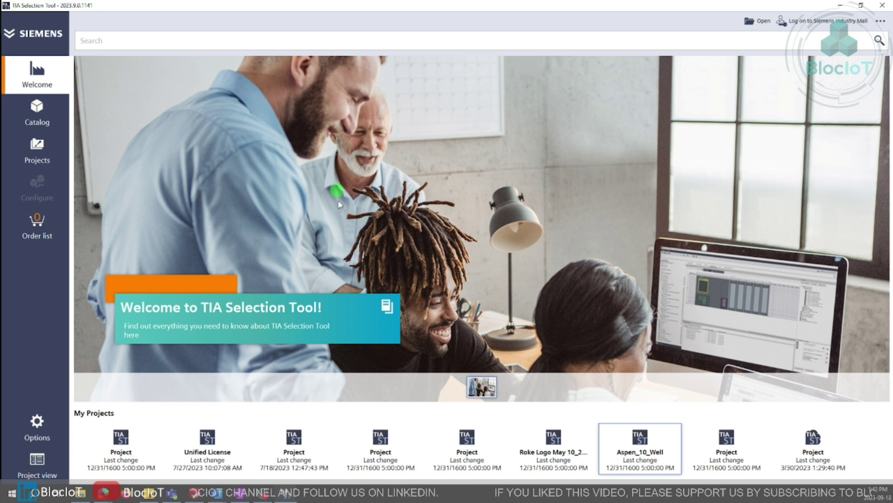
Step: Create a new SIMATIC ET 200S (I/O, CPU) device in the TIA Selection Tool project from the IO systems catalog
left_click(44, 148)
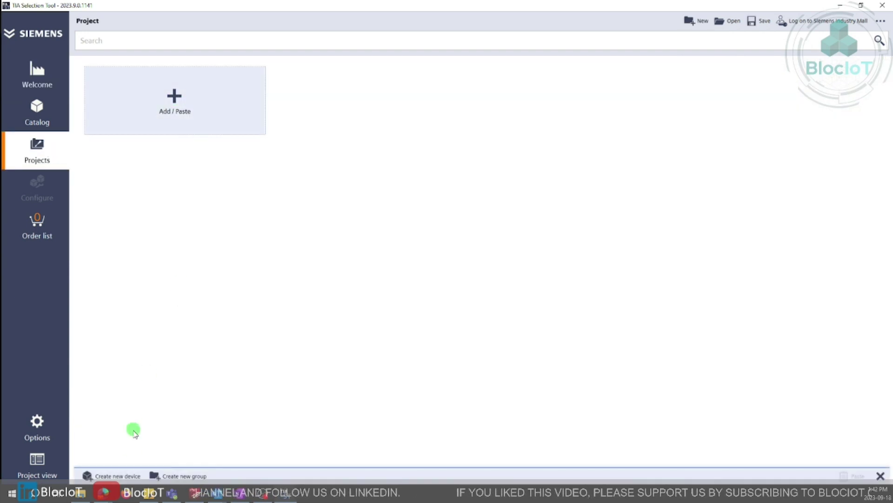
left_click(122, 475)
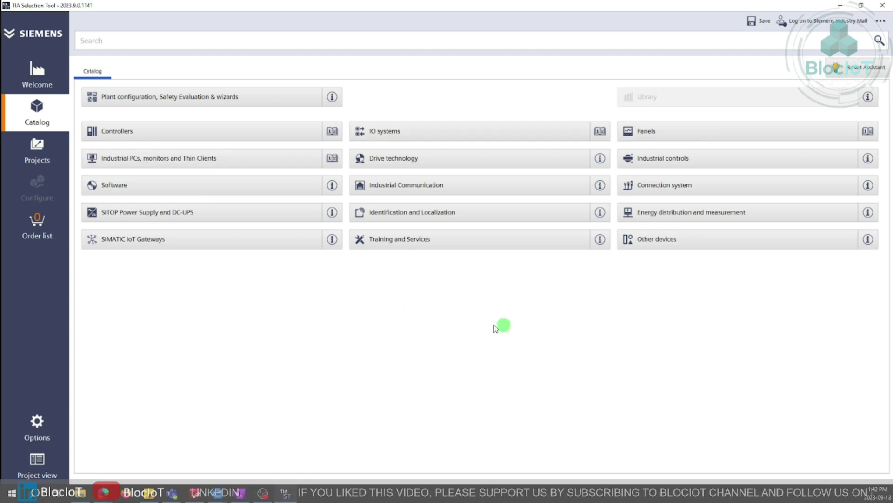
left_click(402, 135)
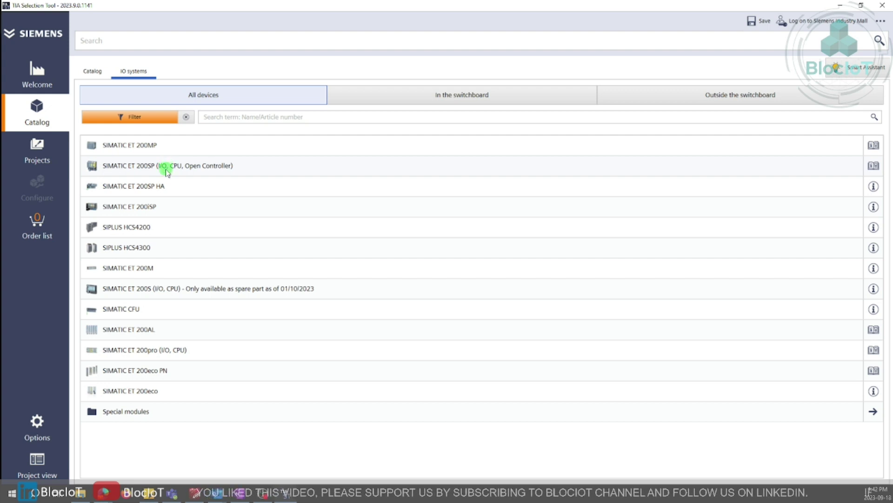
left_click(142, 289)
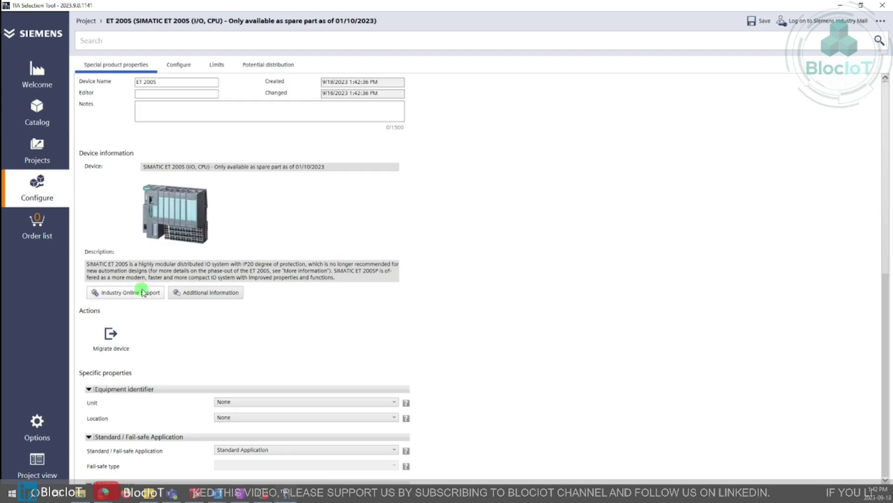
scroll(353, 322, "down", 1)
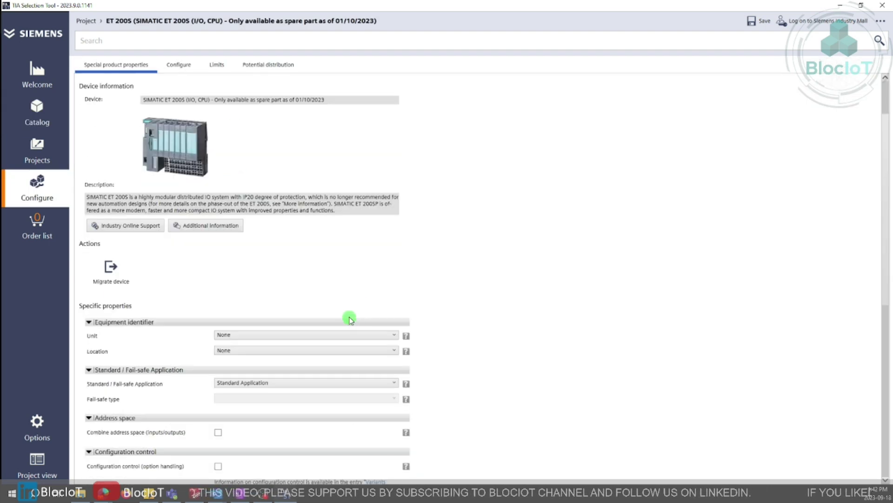
Step: Equip the ET 200S rack with the IM151-3 PN HF interface module and the PM-E 24V DC power module in slots 0 and 1
left_click(180, 68)
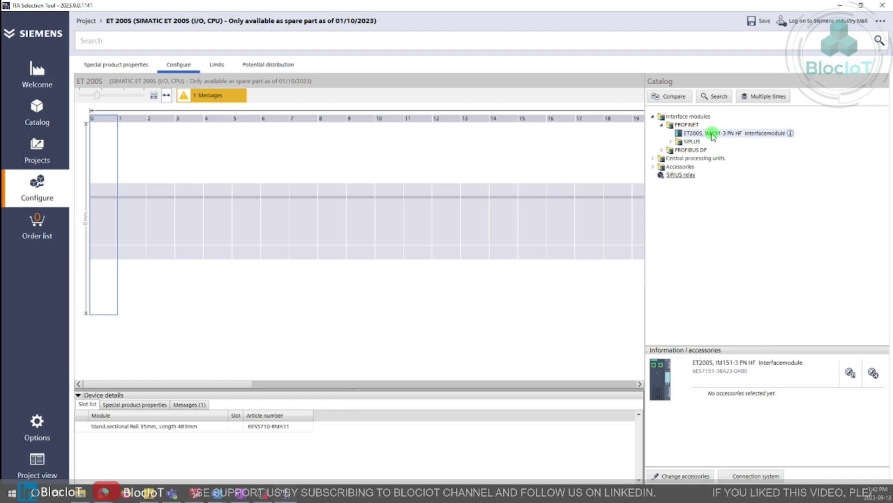
left_click_drag(712, 136, 708, 137)
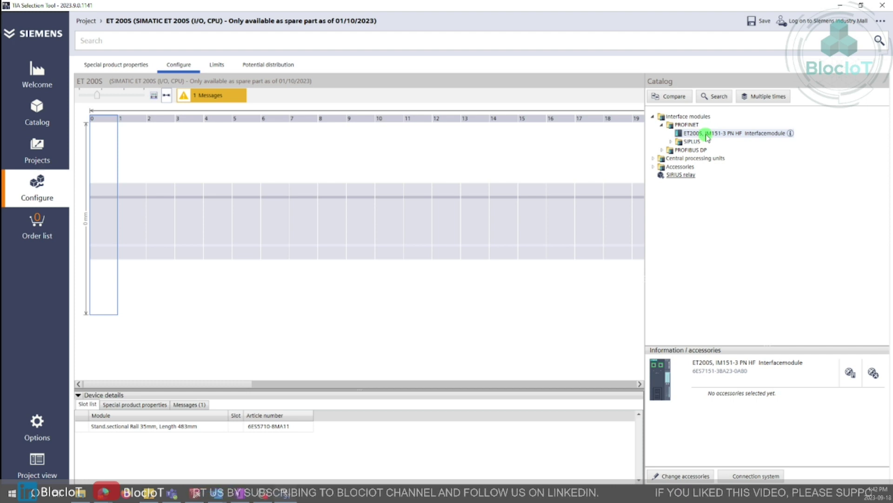
left_click_drag(707, 138, 577, 300)
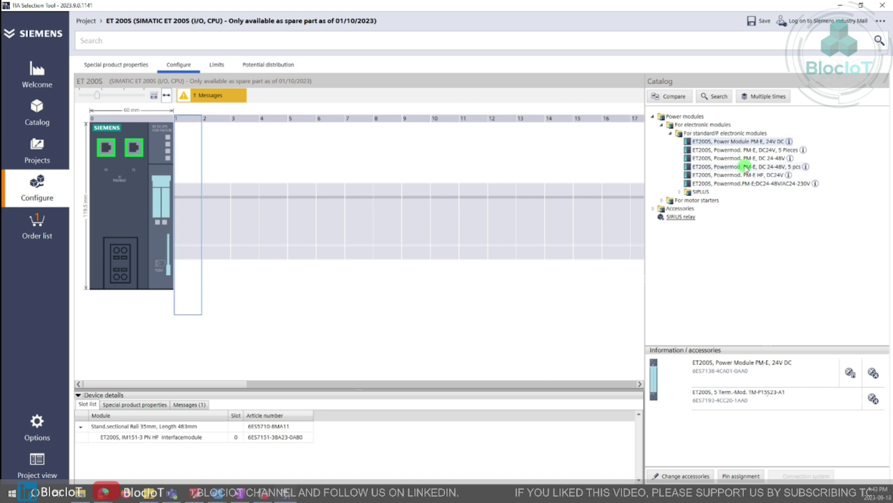
double_click(741, 142)
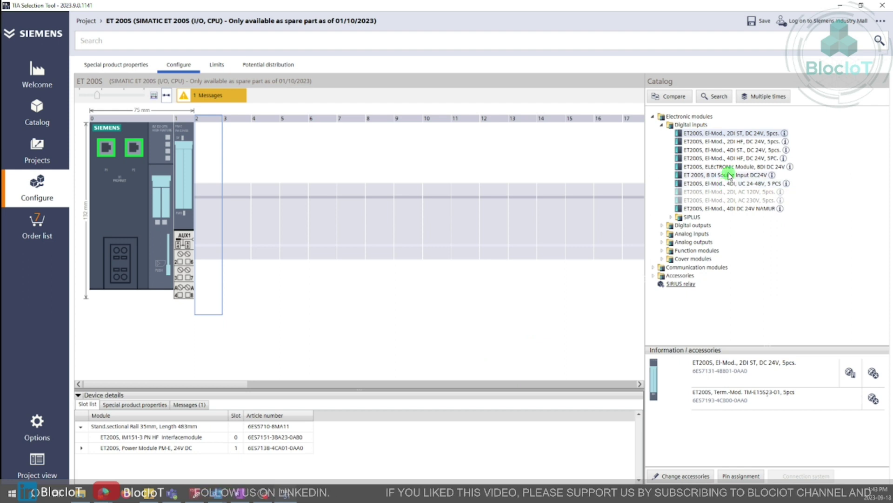
Step: Add the 4DI ST, DC 24V digital input module in slot 2 and the 4DO ST, DC24V, 0.5A digital output module in slot 3
left_click(719, 150)
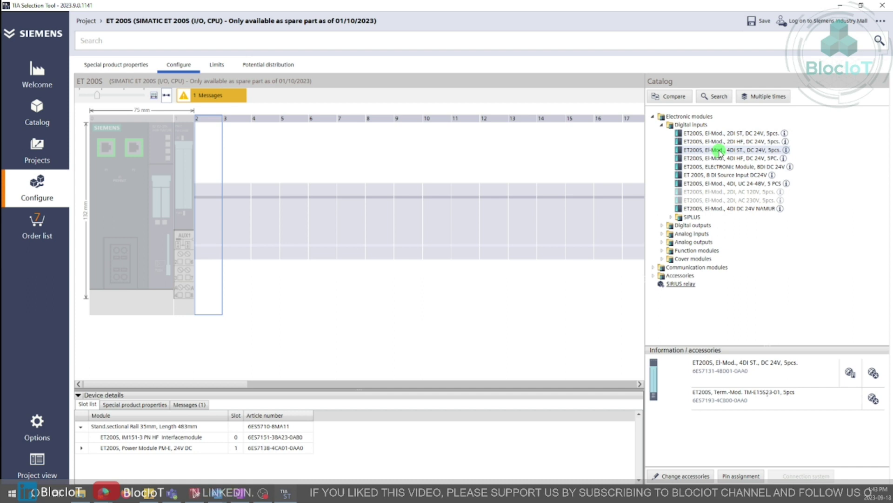
double_click(718, 150)
left_click(662, 234)
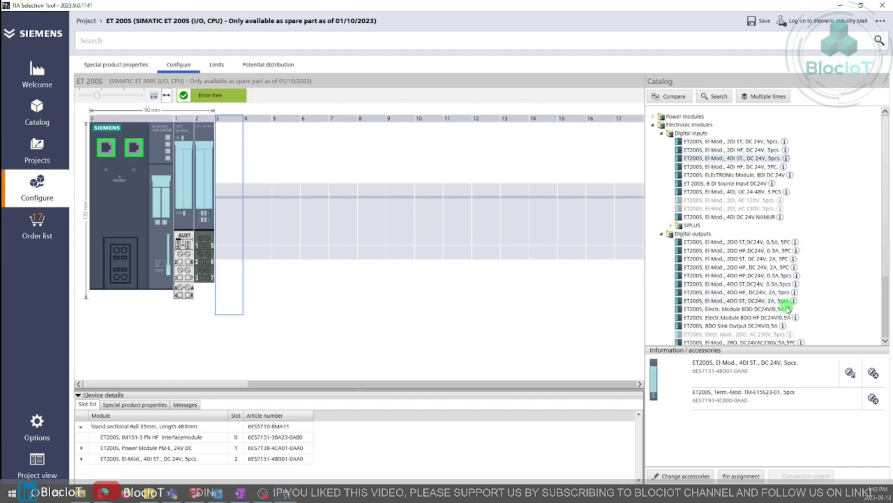
left_click(736, 284)
left_click_drag(737, 284, 449, 269)
left_click(662, 142)
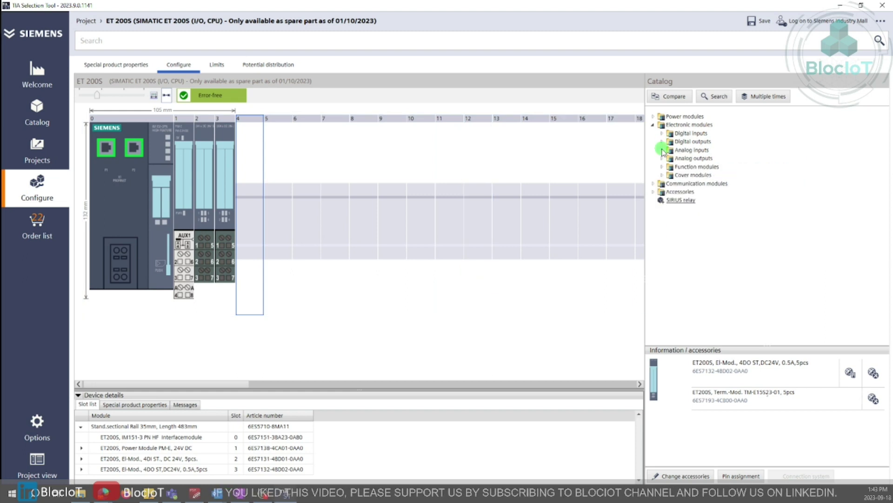
Step: Add the 2AI Std I-4DMU analog input module in slot 4 and a 2AO I, +/-20mA, 4-20mA analog output module in slot 5
left_click(662, 150)
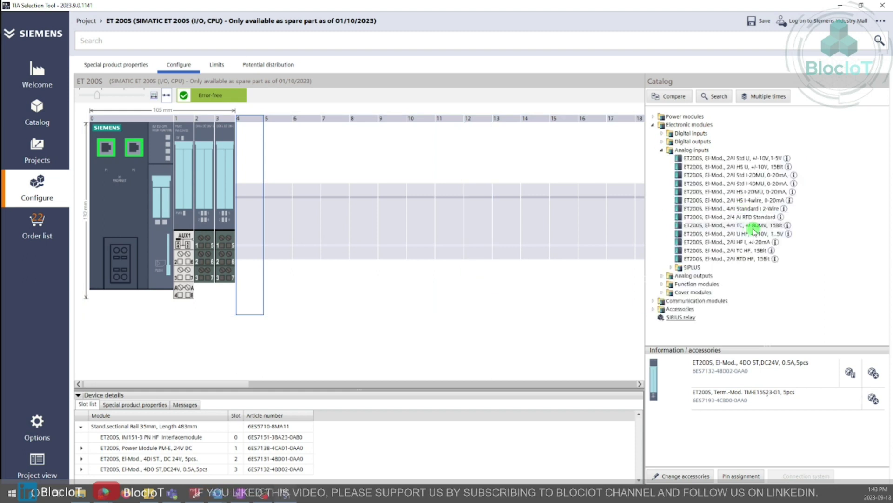
left_click(728, 184)
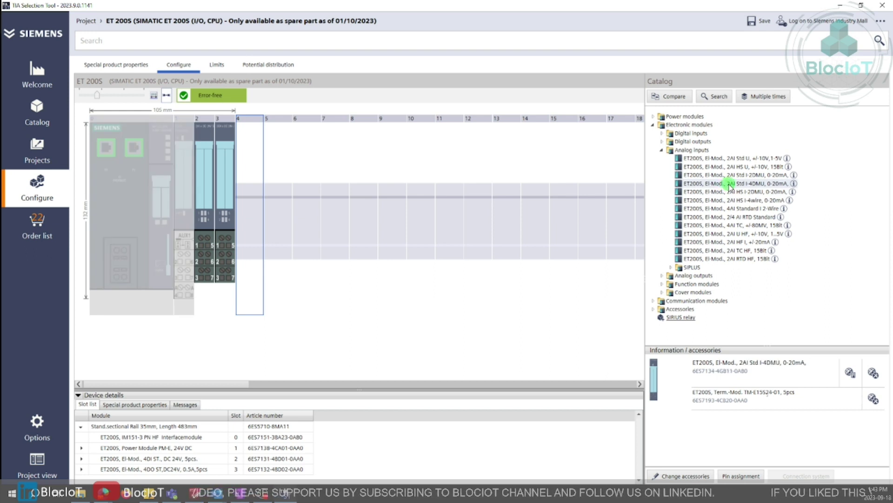
double_click(730, 186)
left_click(662, 151)
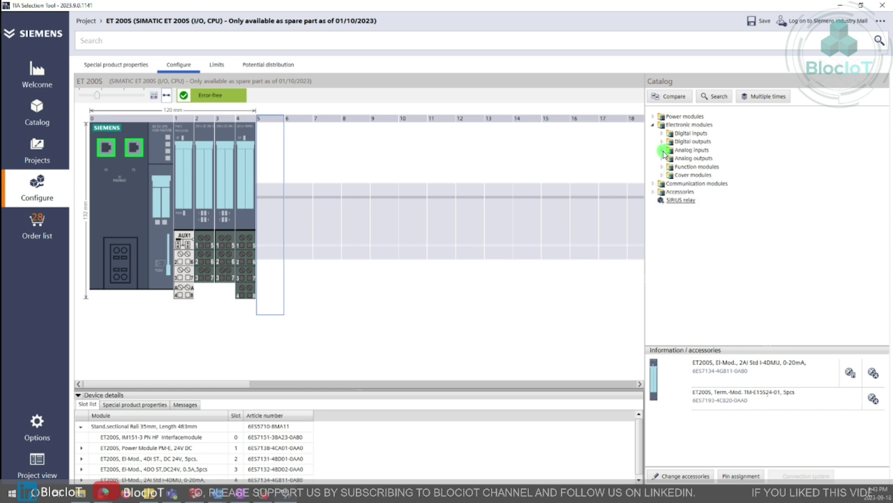
left_click(663, 159)
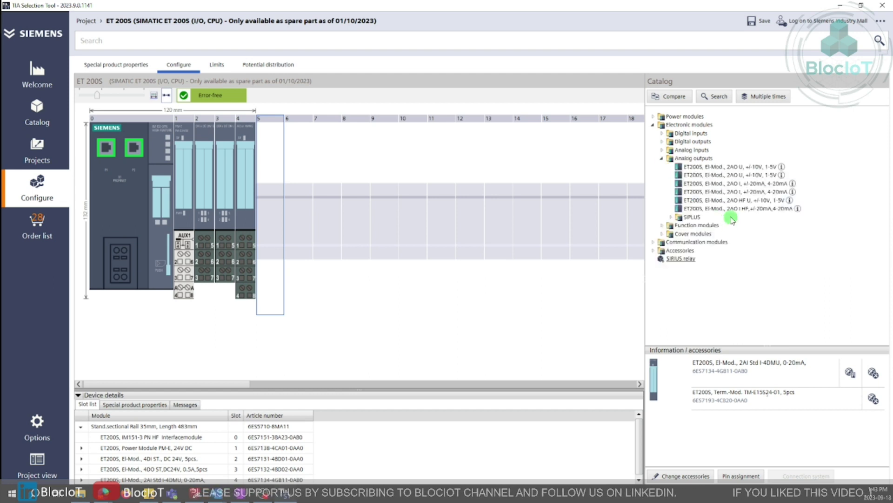
double_click(726, 192)
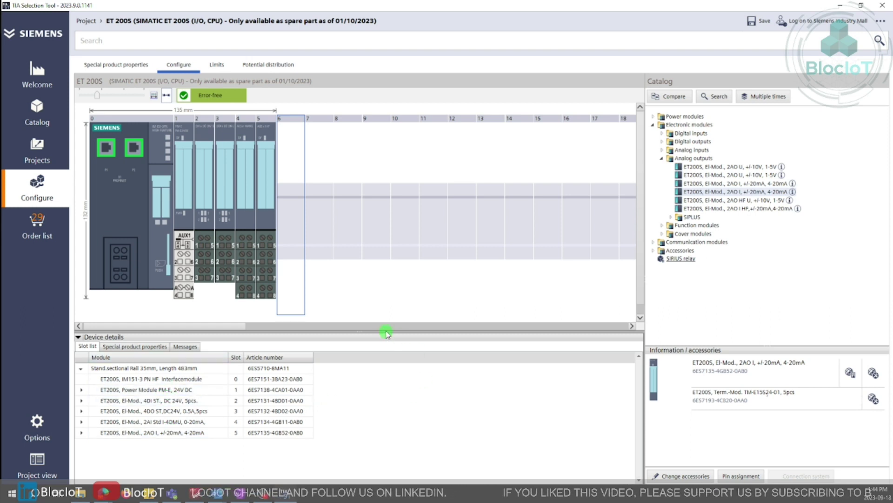
Step: Examine the configured ET 200S rack and its slot list, checking the modules and their article numbers
left_click_drag(387, 331, 387, 343)
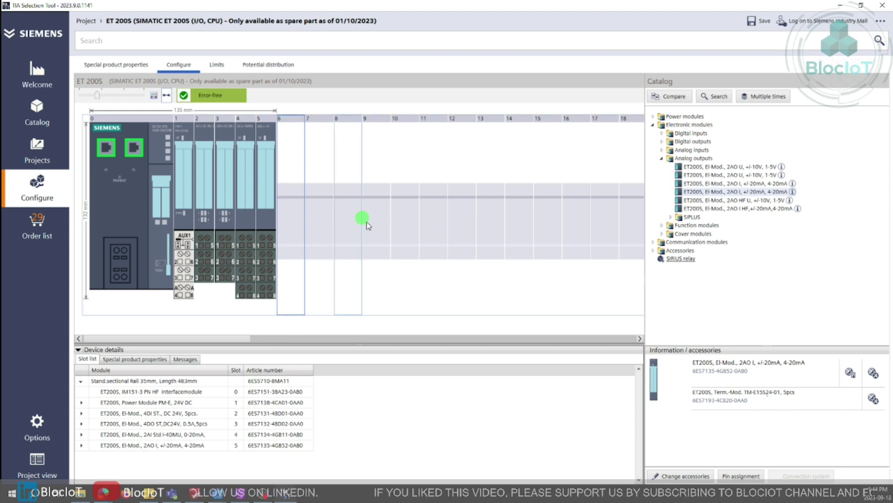
left_click(158, 415)
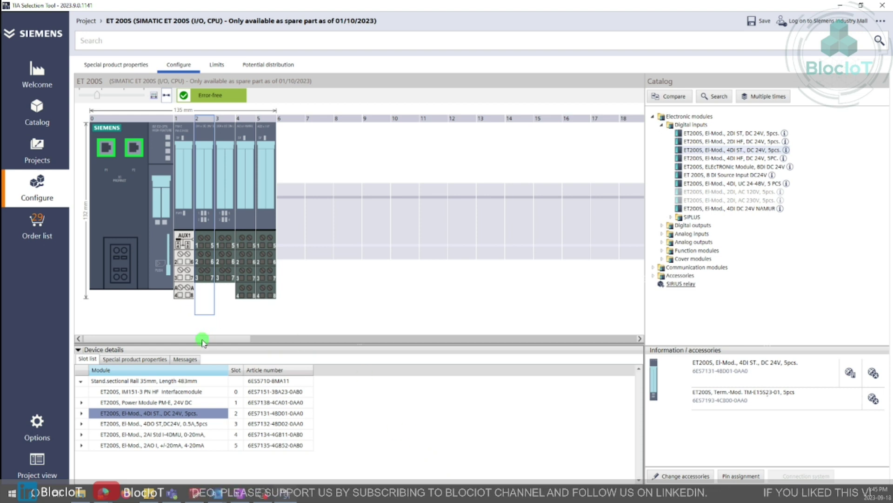
left_click(259, 292)
left_click(300, 295)
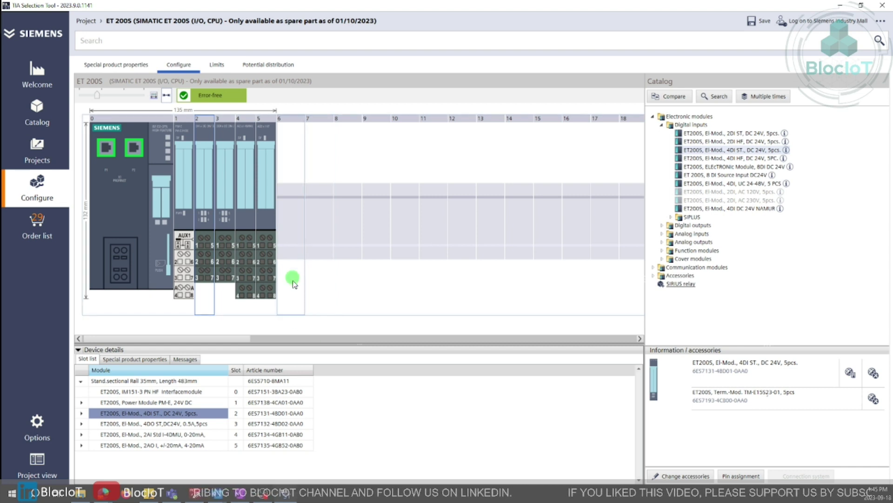
left_click(115, 241)
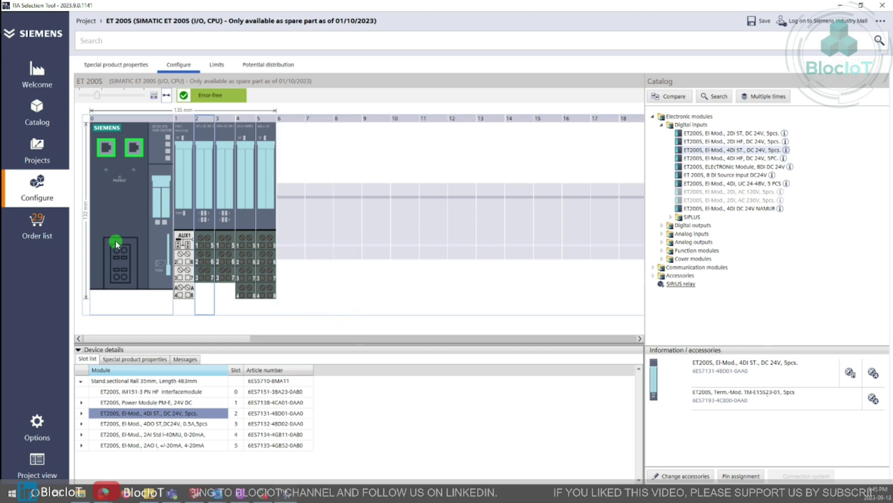
Step: Check the status messages of the ET 200S device in the project overview
left_click(40, 154)
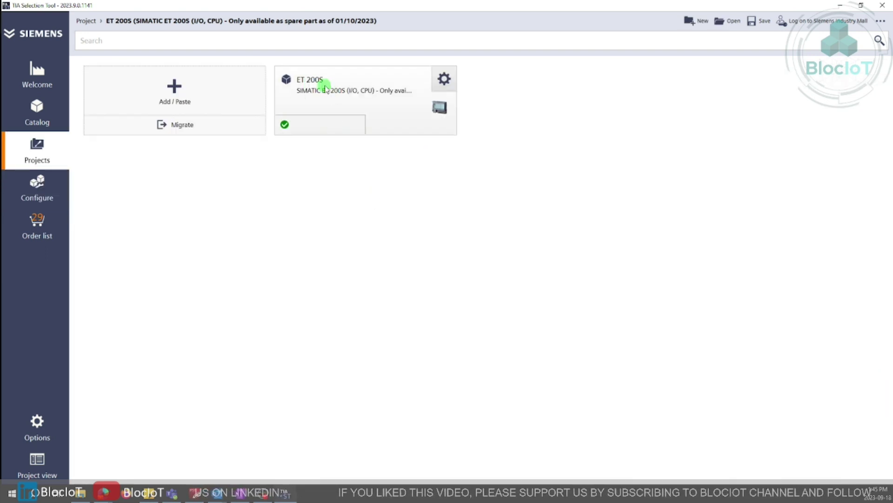
left_click(284, 125)
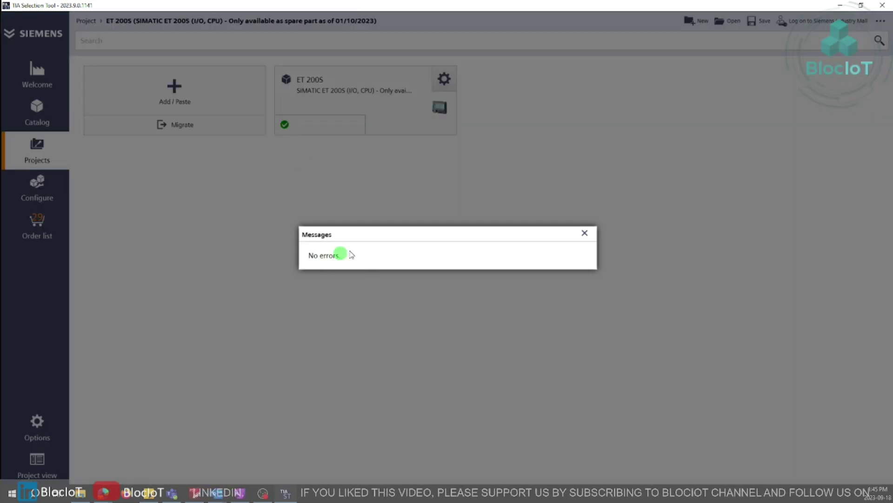
left_click(585, 233)
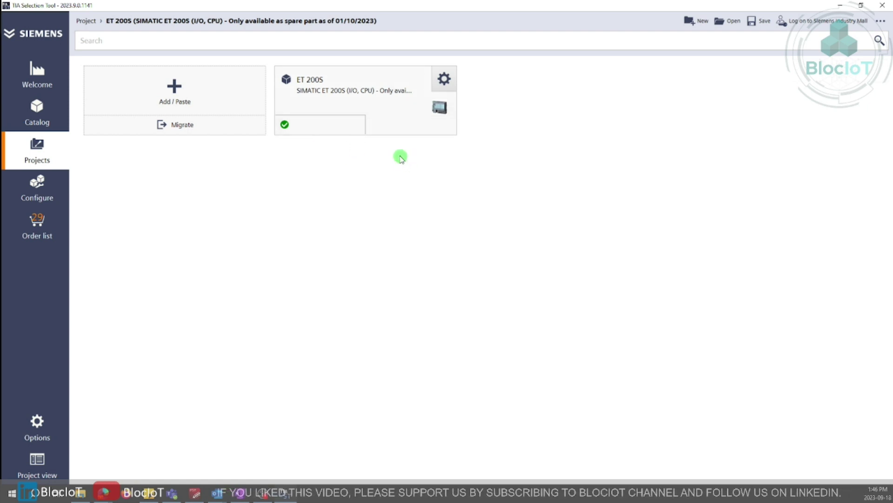
Step: Start a migration of the project and include the ET 200S device in it
left_click(447, 80)
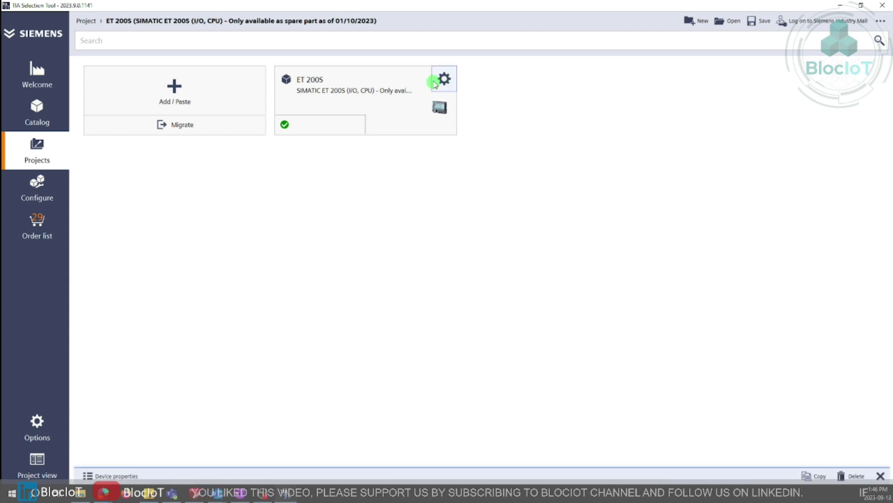
left_click(169, 127)
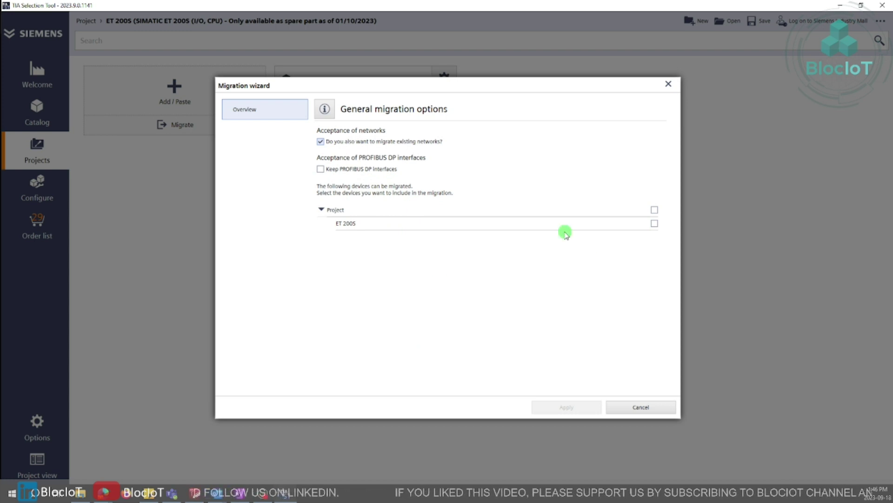
left_click(655, 223)
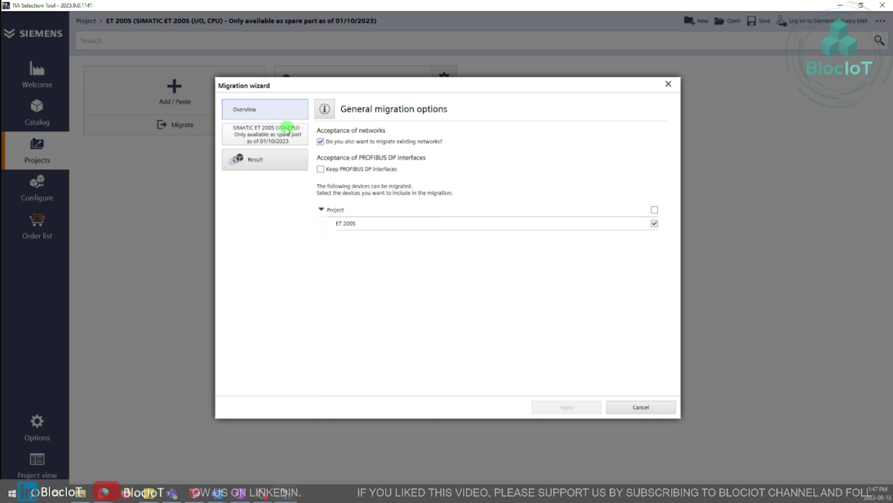
Step: In the migration options for the ET 200S device type, set the minimum number of load groups to 4
left_click(278, 140)
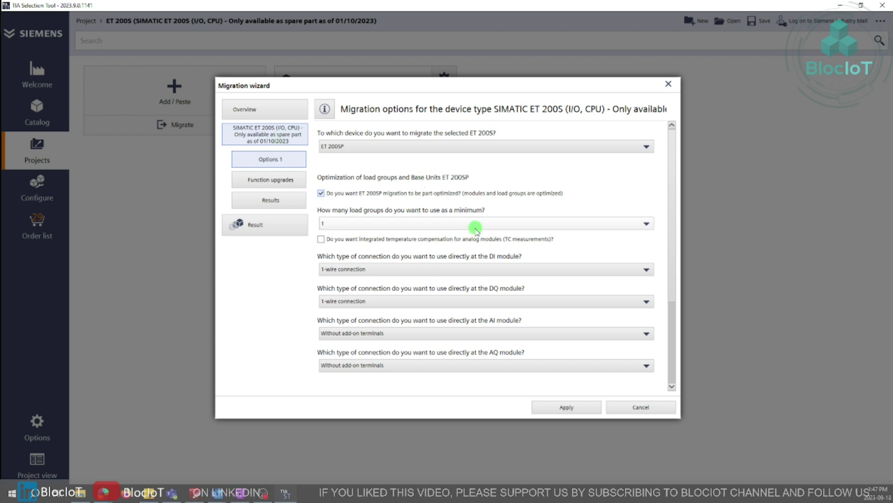
scroll(470, 229, "down", 3)
scroll(469, 230, "up", 3)
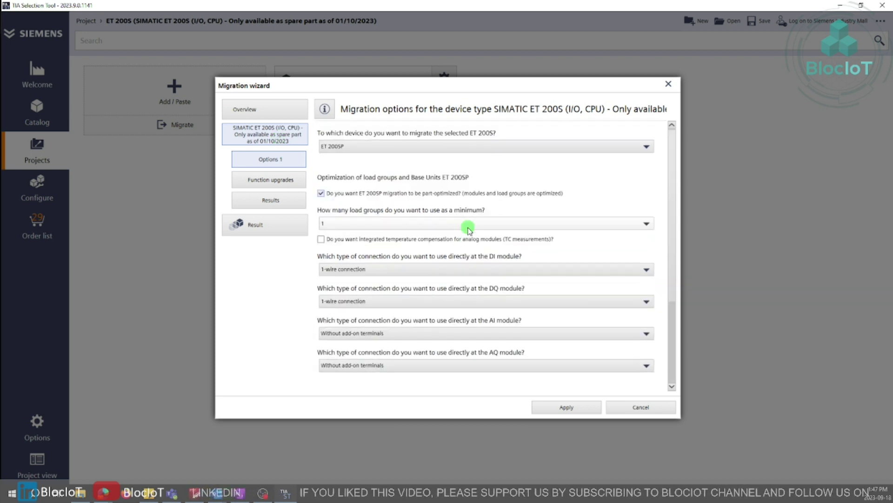
left_click(424, 227)
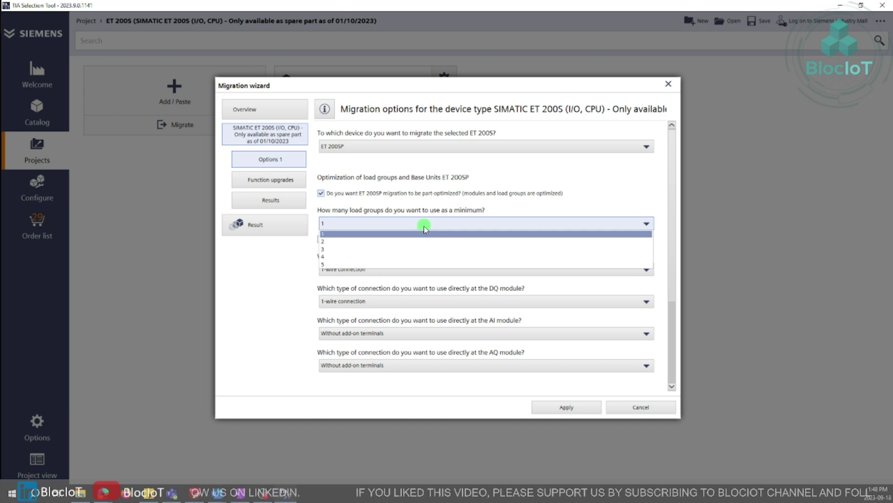
left_click(343, 257)
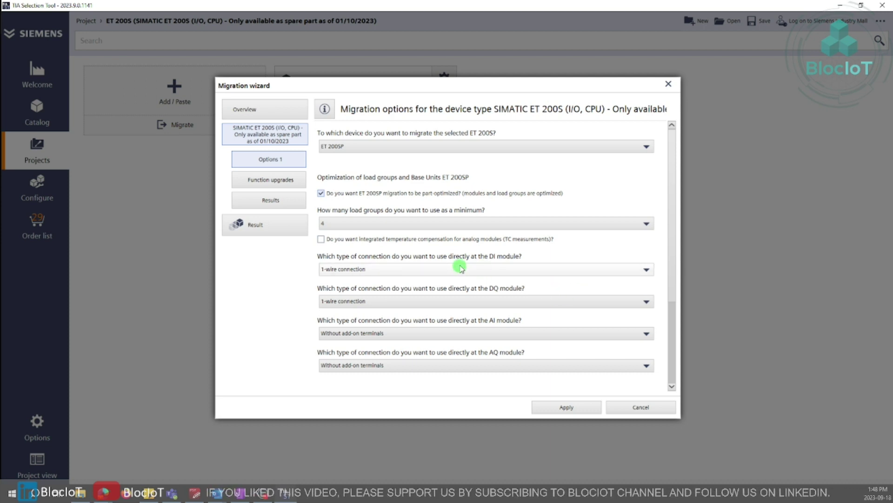
Step: Check the connection types offered for the DI module and the AI module in the migration options
left_click(493, 271)
left_click(492, 275)
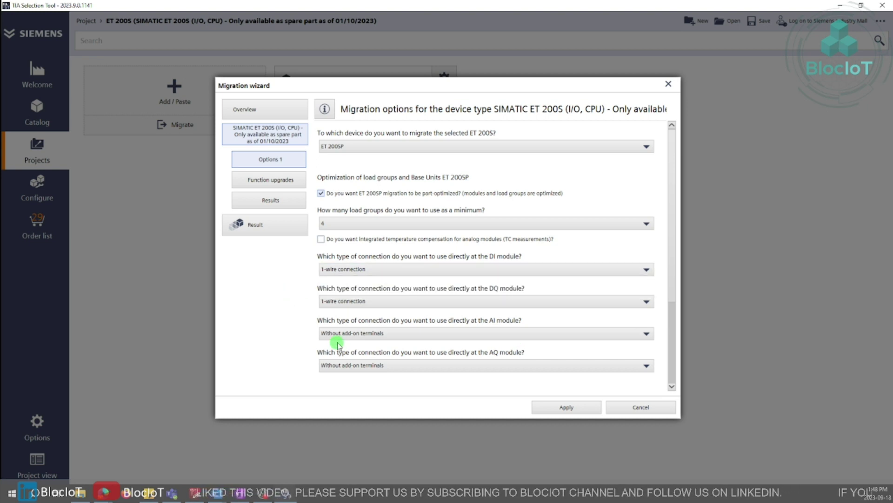
left_click(405, 334)
left_click(407, 344)
Step: Examine the function upgrades offered for the digital and analog input and output modules
left_click(292, 180)
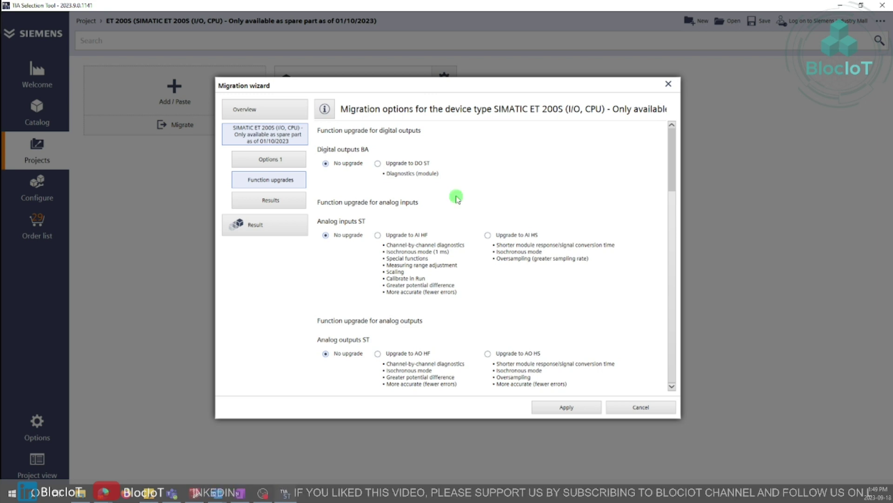
scroll(671, 177, "up", 2)
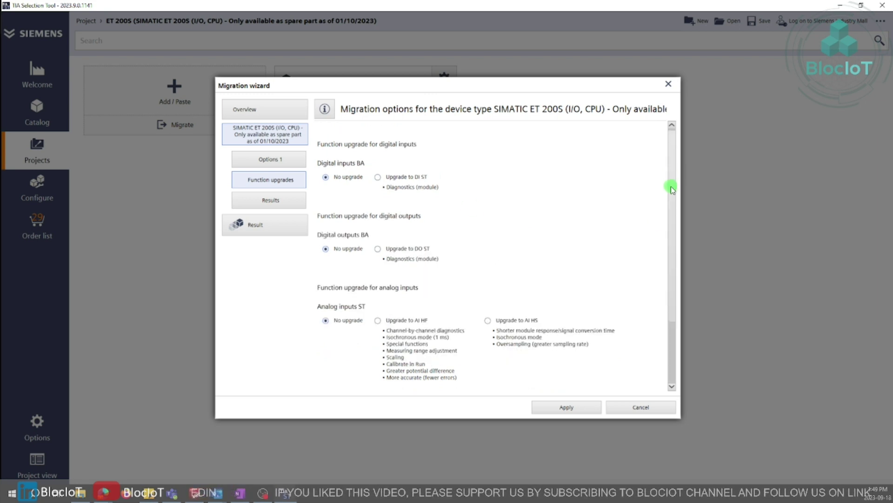
scroll(671, 261, "down", 2)
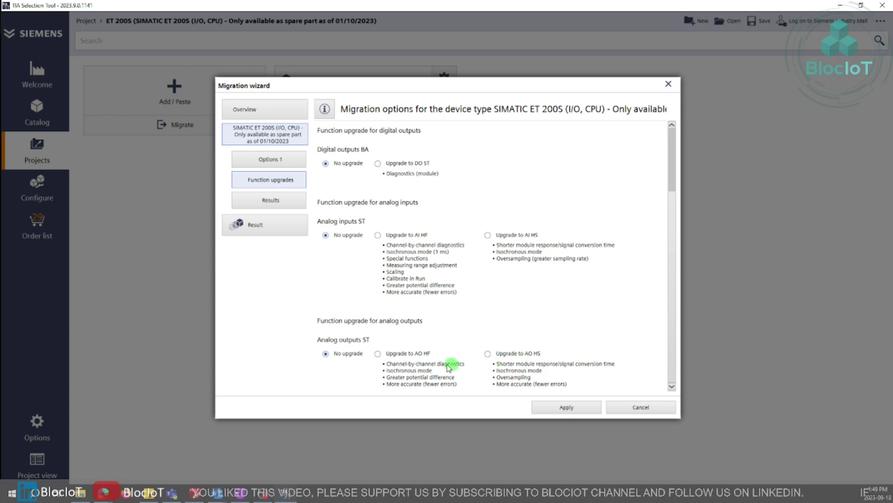
scroll(451, 242, "up", 2)
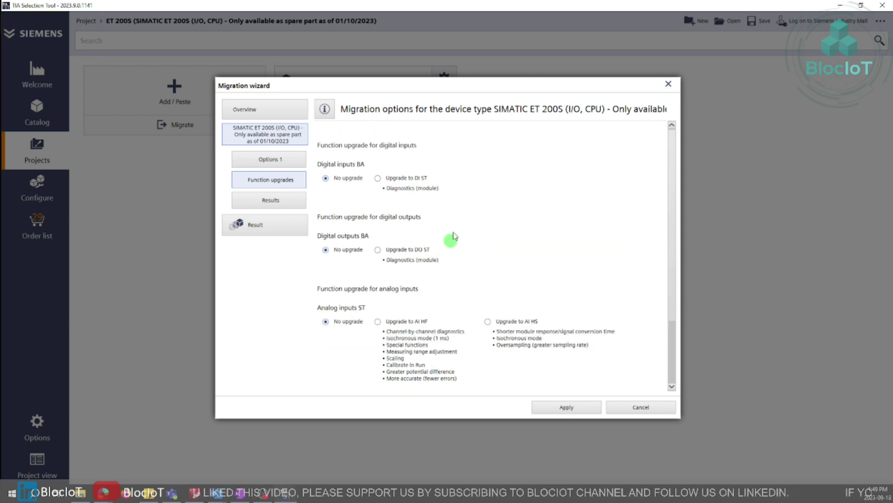
Step: Review the migration results for the ET 200S device, apply the migration and close the completion message
left_click(276, 200)
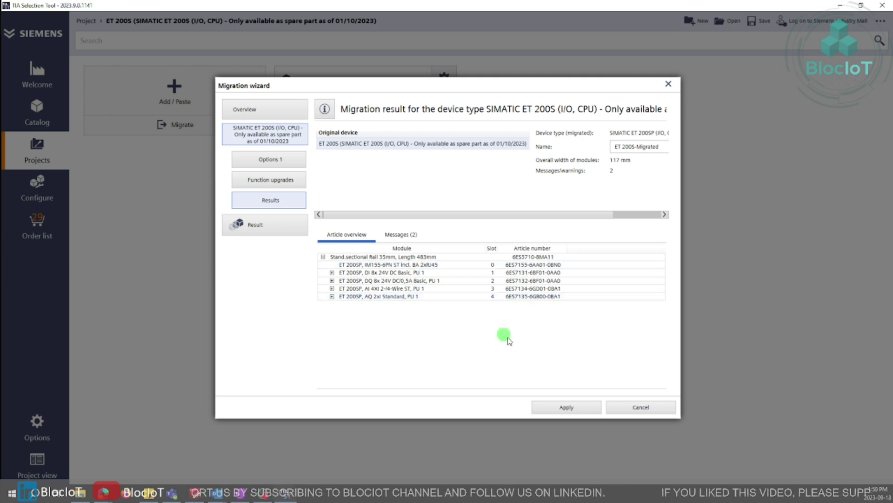
left_click(566, 404)
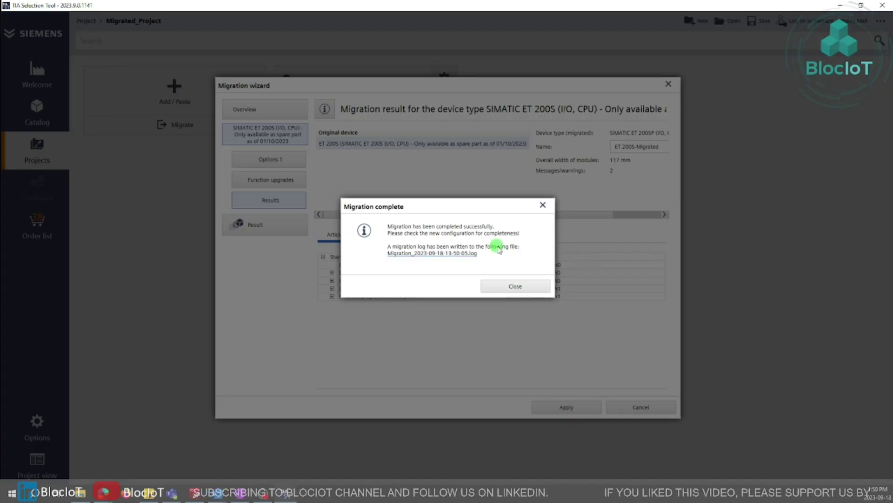
left_click(516, 287)
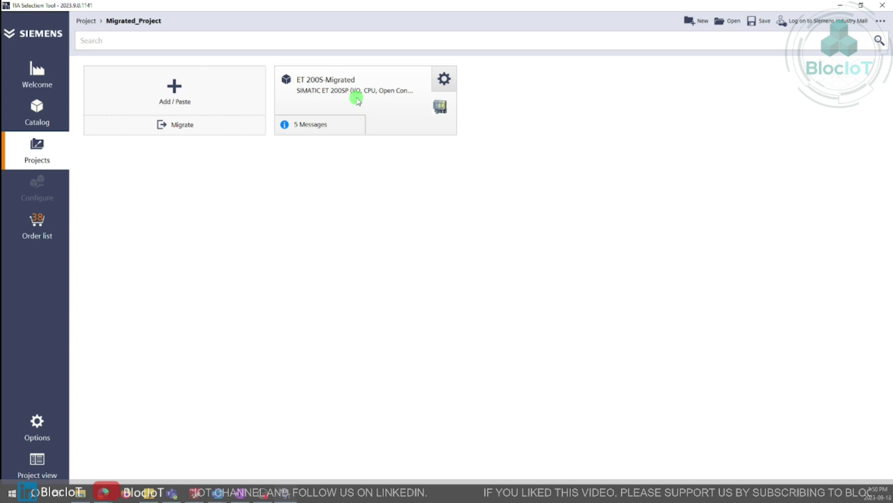
Step: Open the migrated ET 200SP station and examine its slot list, checking the interface module and the I/O modules with their article numbers
left_click(372, 103)
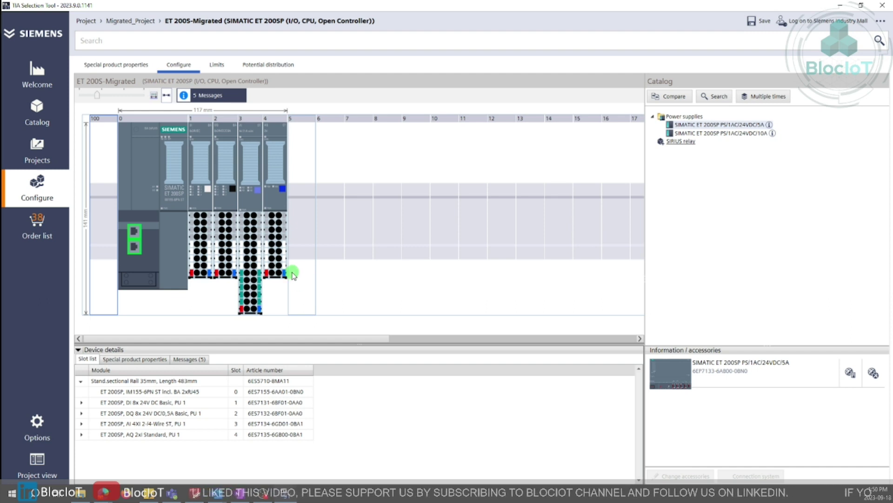
left_click(289, 436)
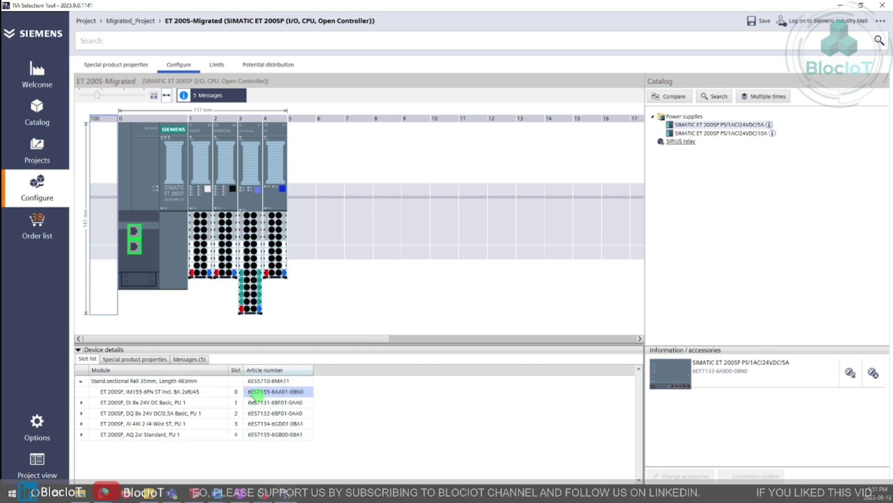
left_click(228, 395)
left_click(219, 435)
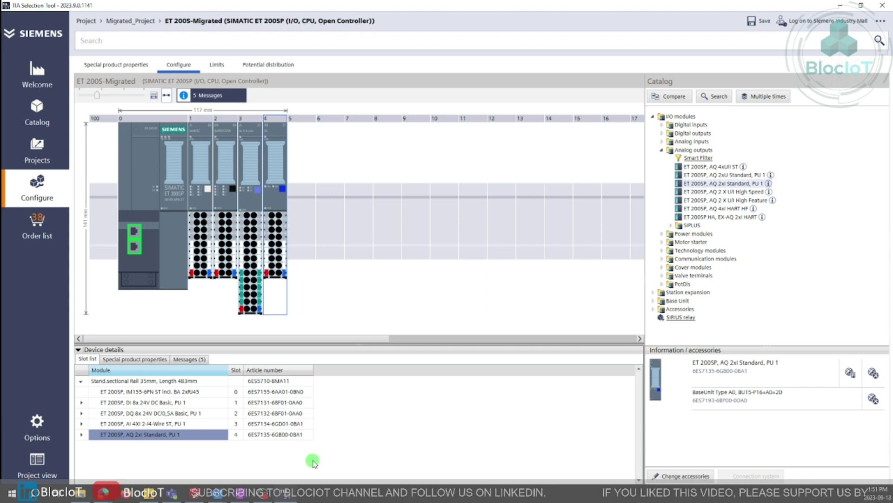
left_click(313, 461)
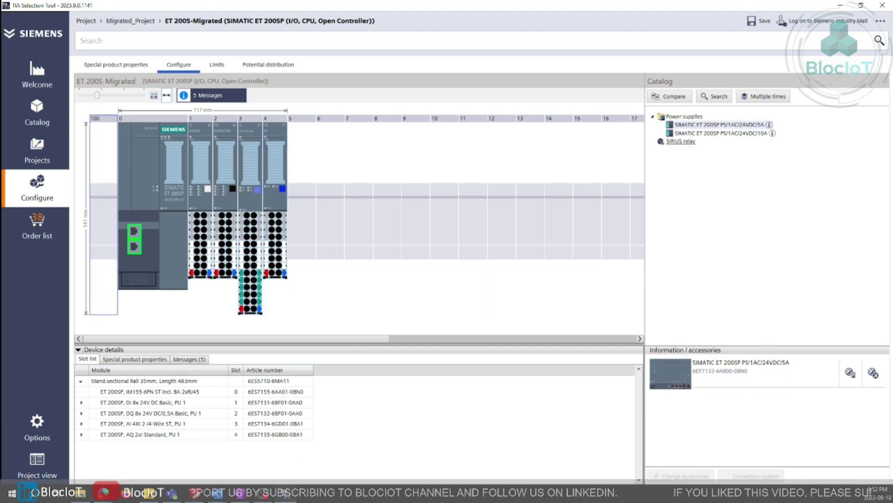